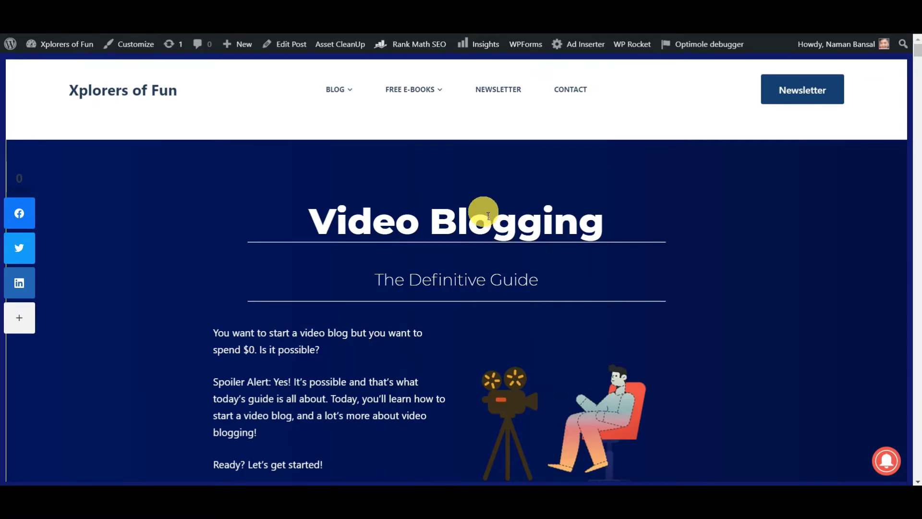
Examine the Video Blogging guide, its four-chapter jump-link list and the Chapter 1 content, and return to the page's beginning
scroll(479, 206, "down", 10)
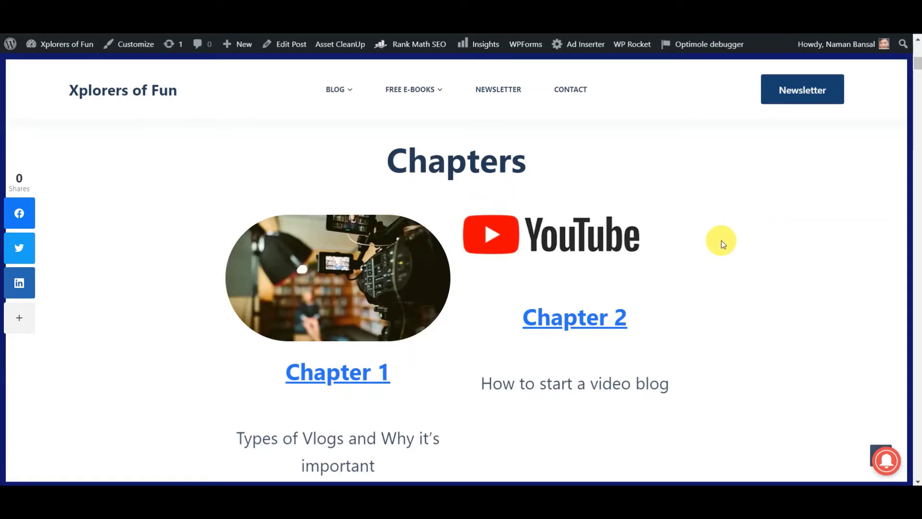
scroll(723, 244, "up", 5)
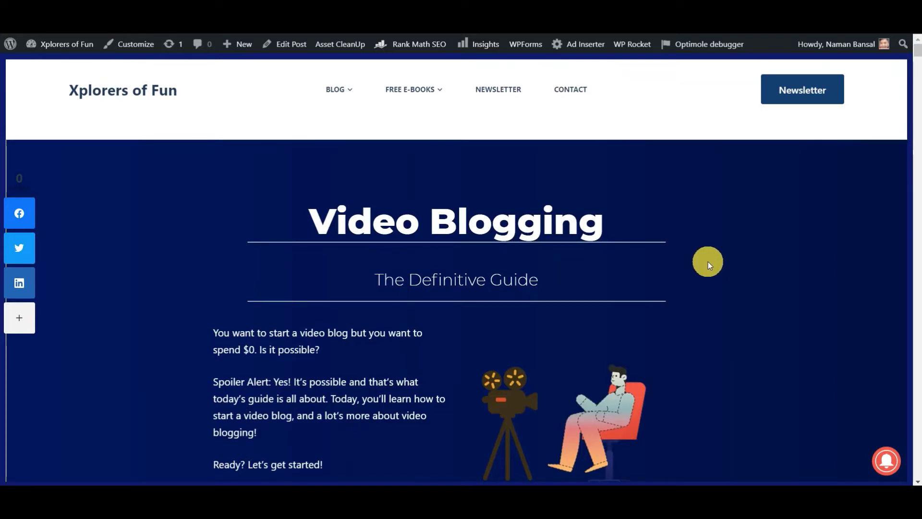
scroll(702, 233, "down", 8)
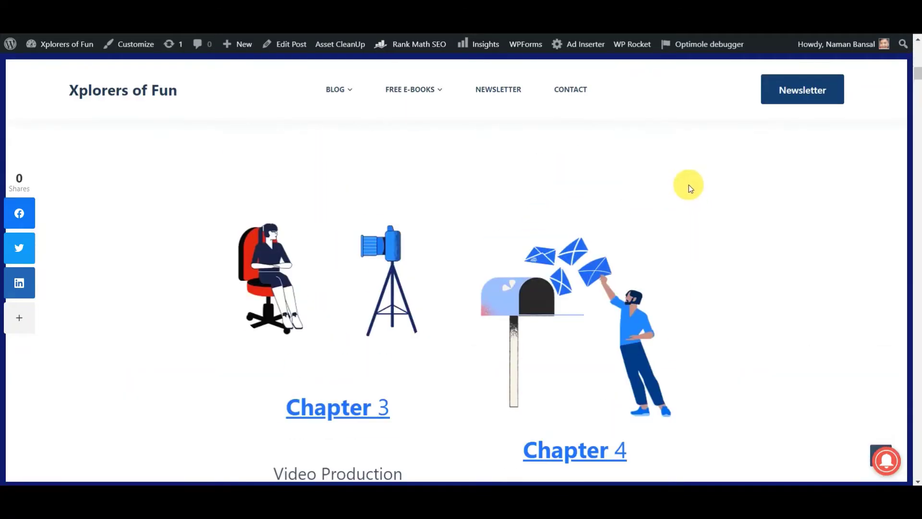
scroll(690, 188, "up", 5)
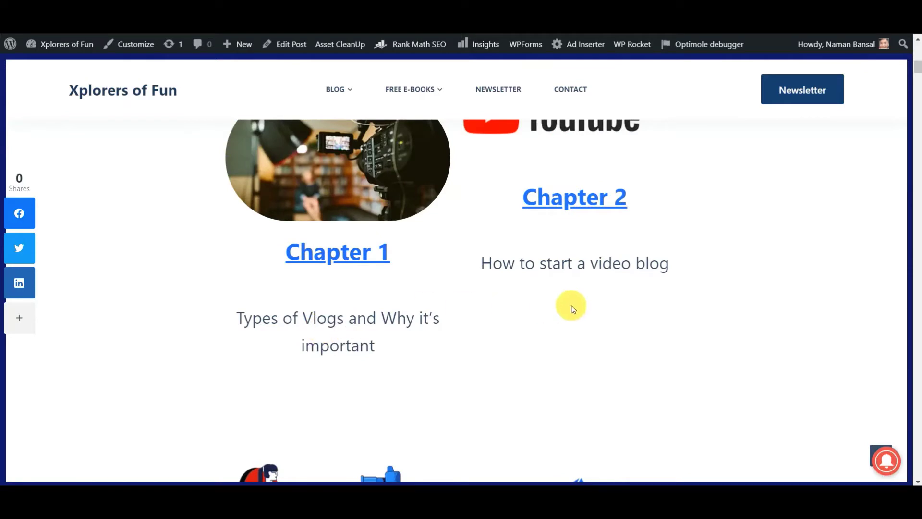
scroll(603, 238, "down", 5)
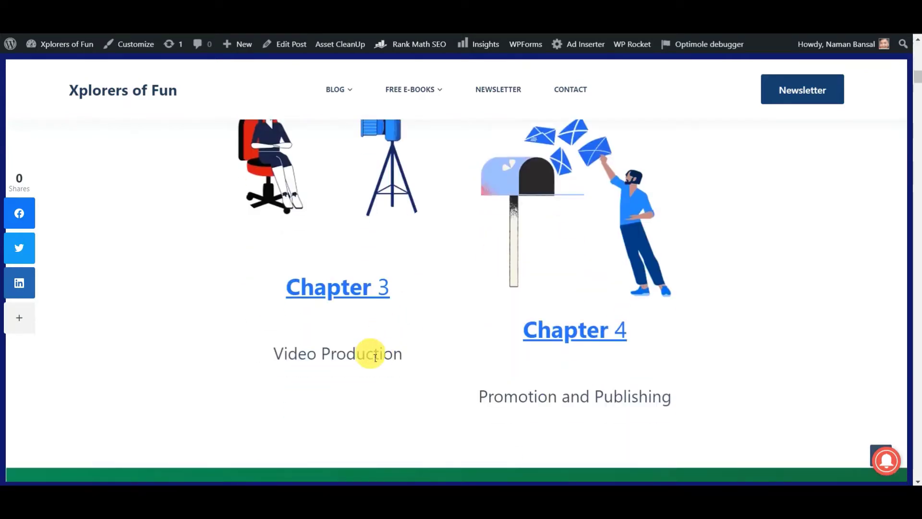
scroll(558, 255, "down", 3)
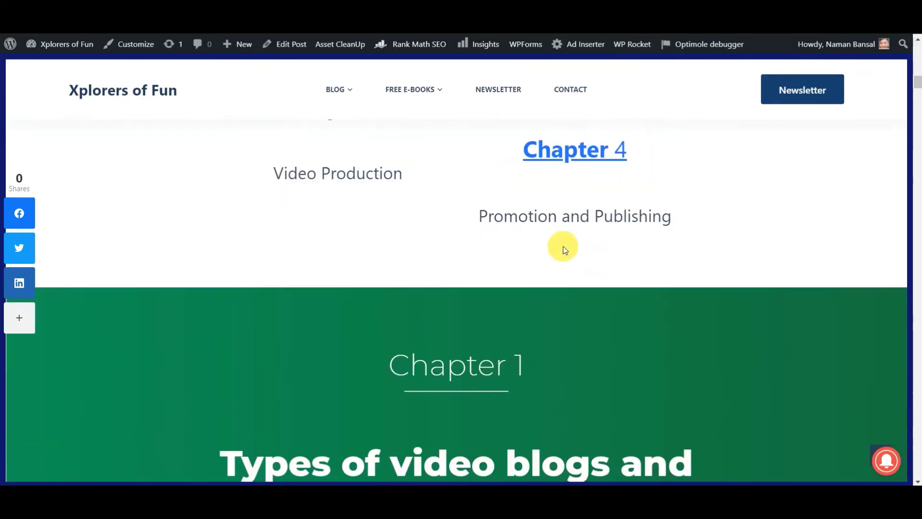
scroll(563, 248, "up", 6)
scroll(562, 244, "up", 5)
scroll(562, 239, "down", 6)
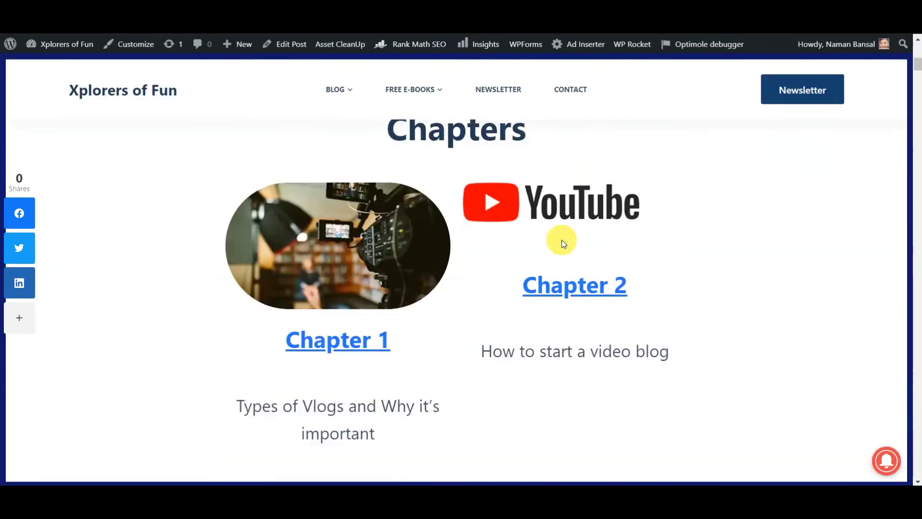
scroll(563, 238, "down", 5)
scroll(562, 235, "down", 5)
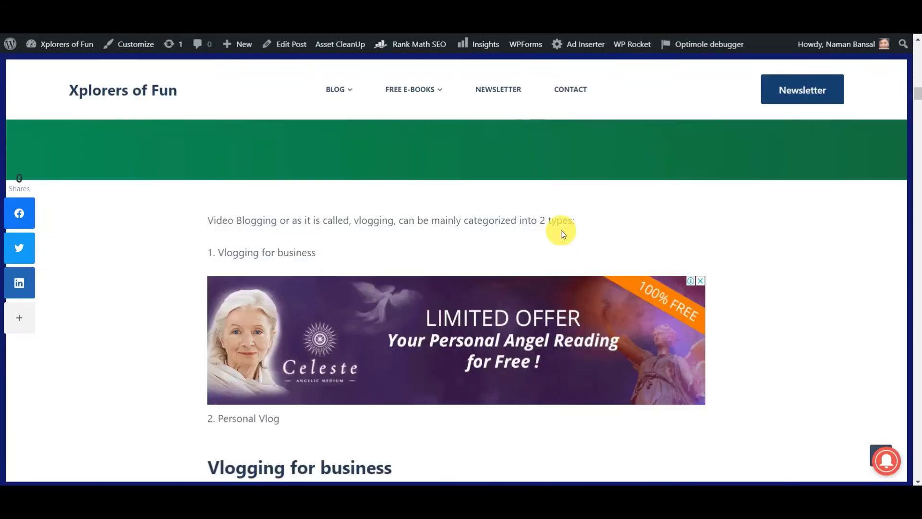
scroll(479, 211, "down", 15)
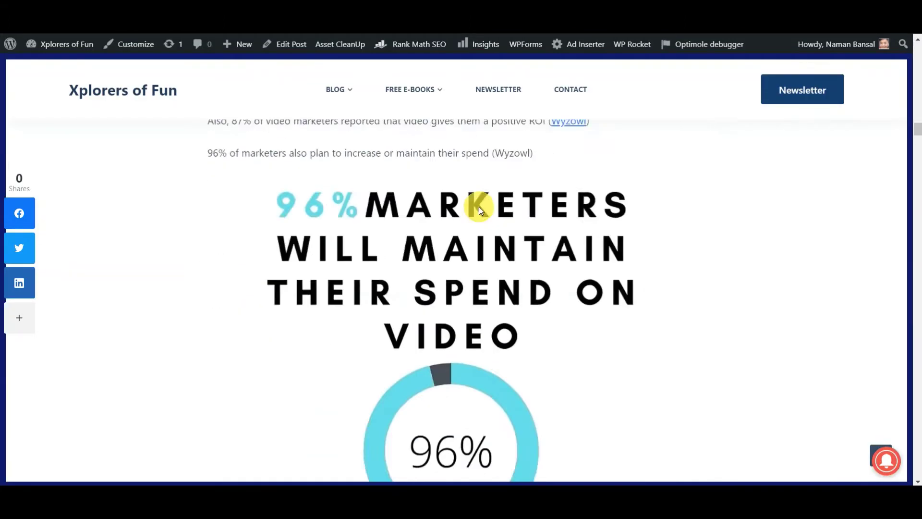
scroll(480, 207, "down", 5)
left_click_drag(917, 159, 918, 63)
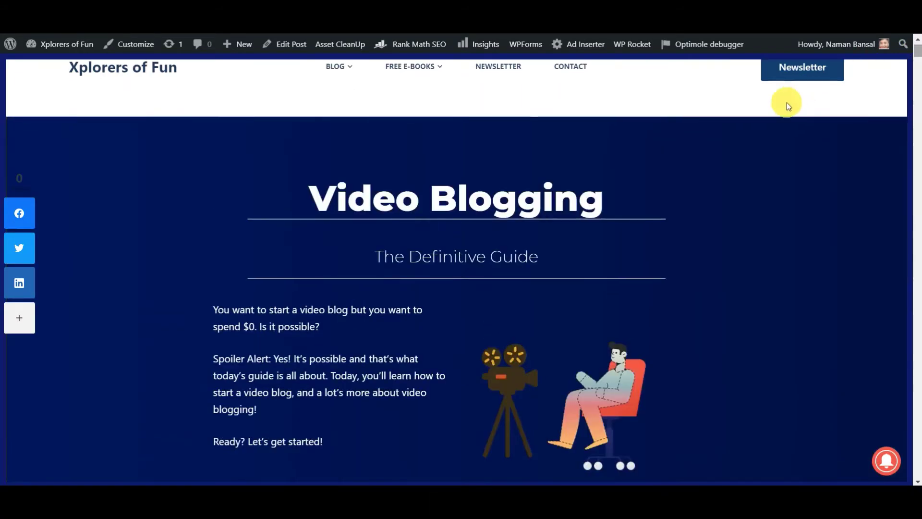
Follow the Chapter 3 jump link in the Chapters list to the Video Production section and return to the list
scroll(671, 221, "down", 5)
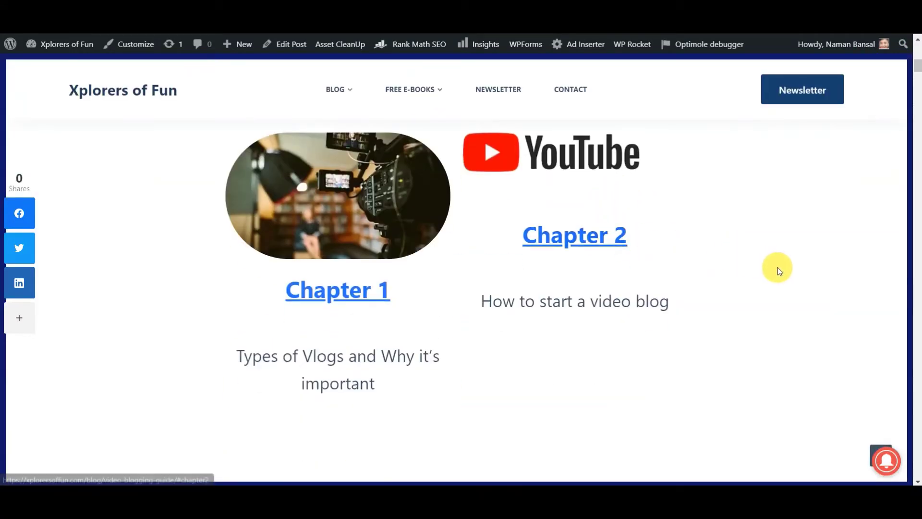
scroll(762, 238, "down", 5)
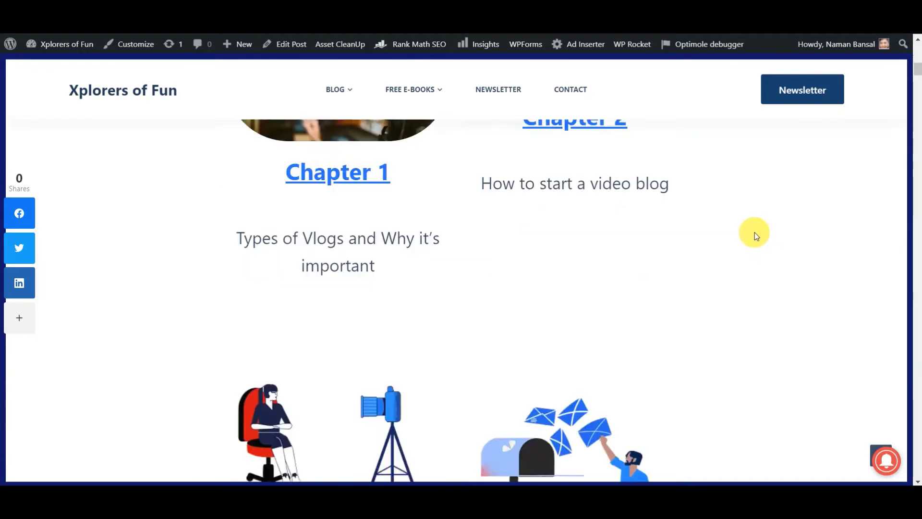
scroll(753, 228, "down", 4)
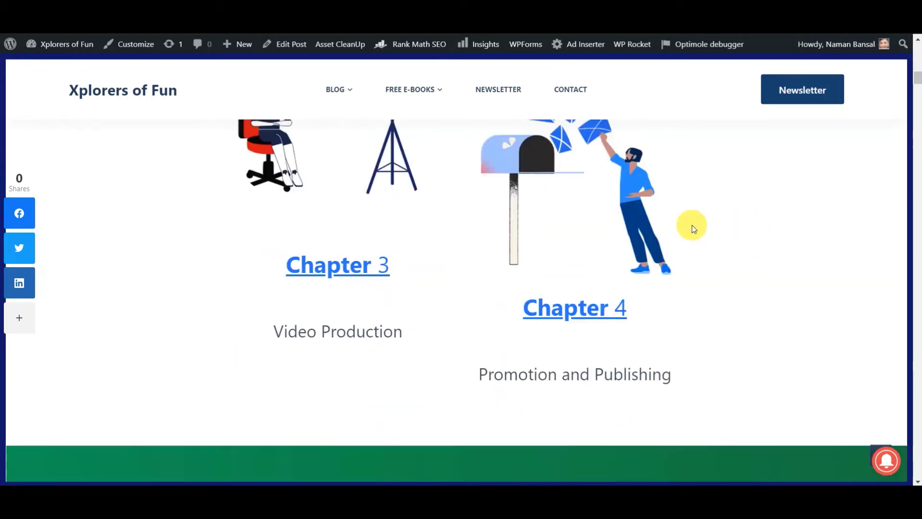
left_click(346, 265)
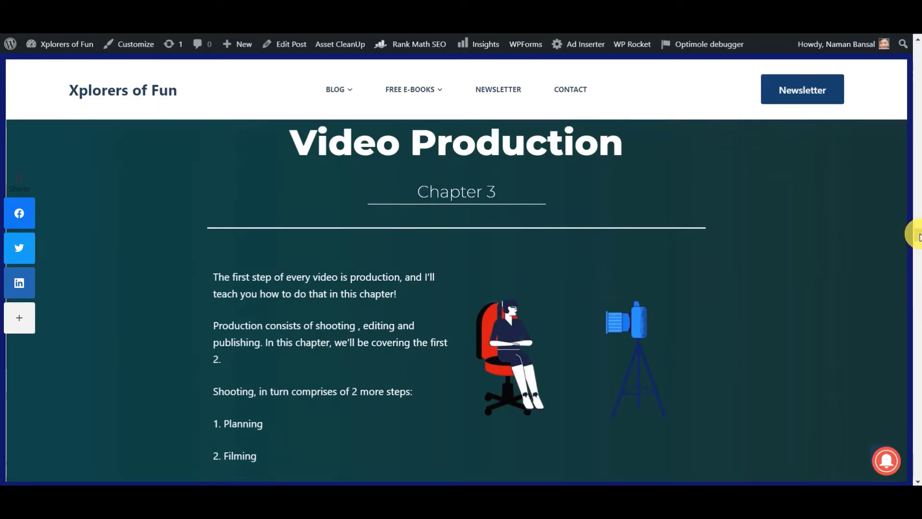
left_click_drag(918, 236, 916, 93)
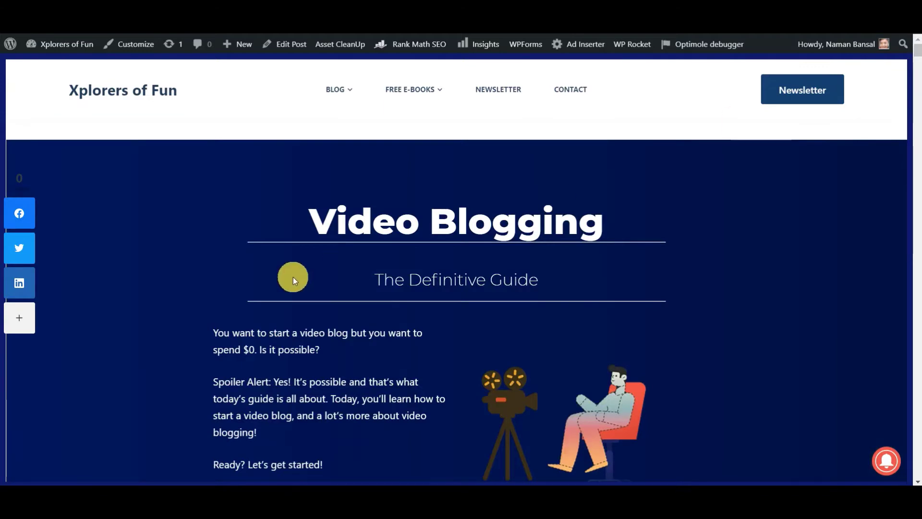
scroll(312, 269, "down", 5)
scroll(332, 266, "down", 5)
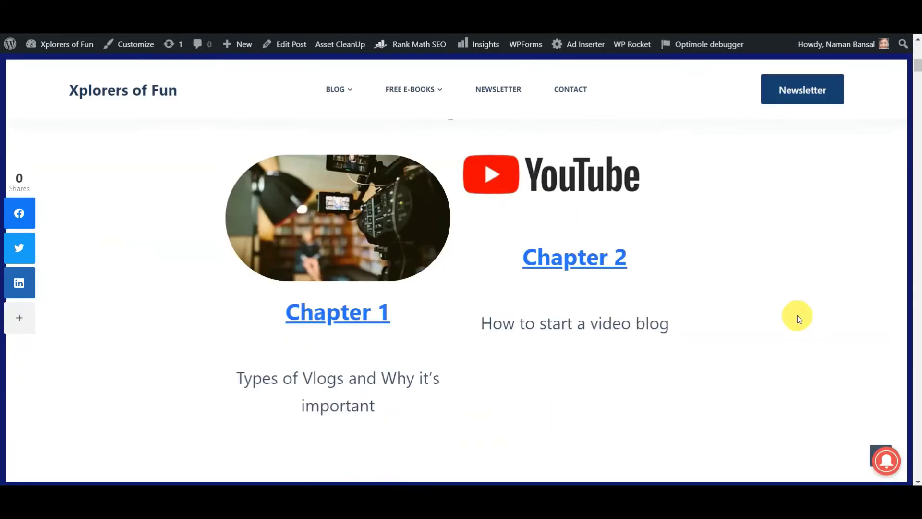
scroll(740, 267, "down", 1)
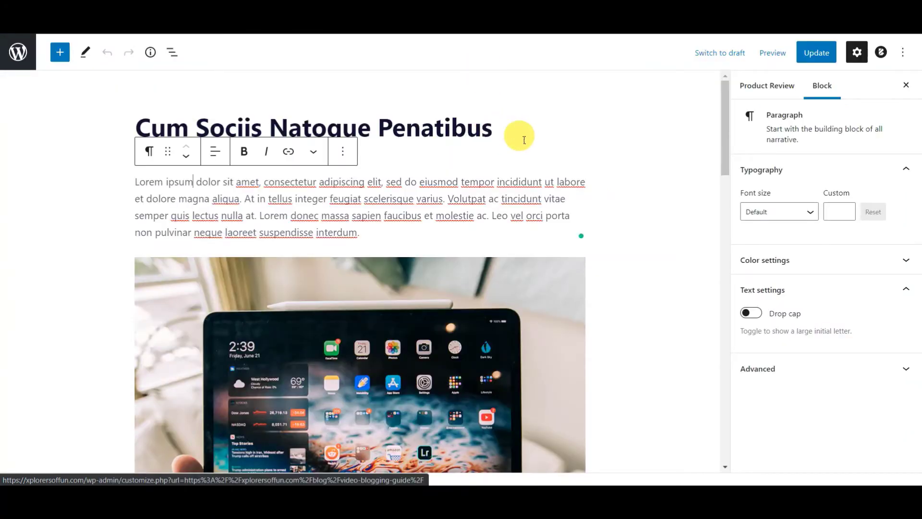
Switch to the WordPress editor and examine the Cum Sociis Natoque Penatibus post from its opening paragraph to the Hi there section
scroll(524, 135, "down", 5)
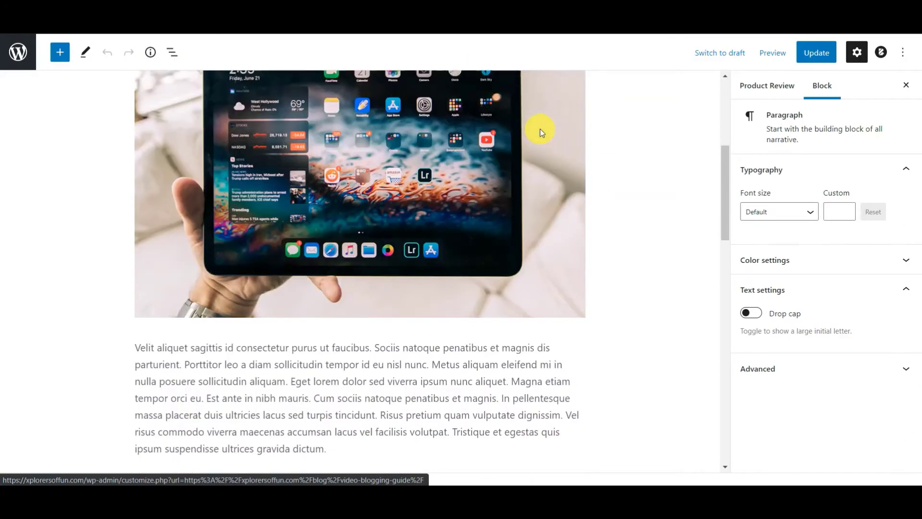
scroll(540, 128, "up", 5)
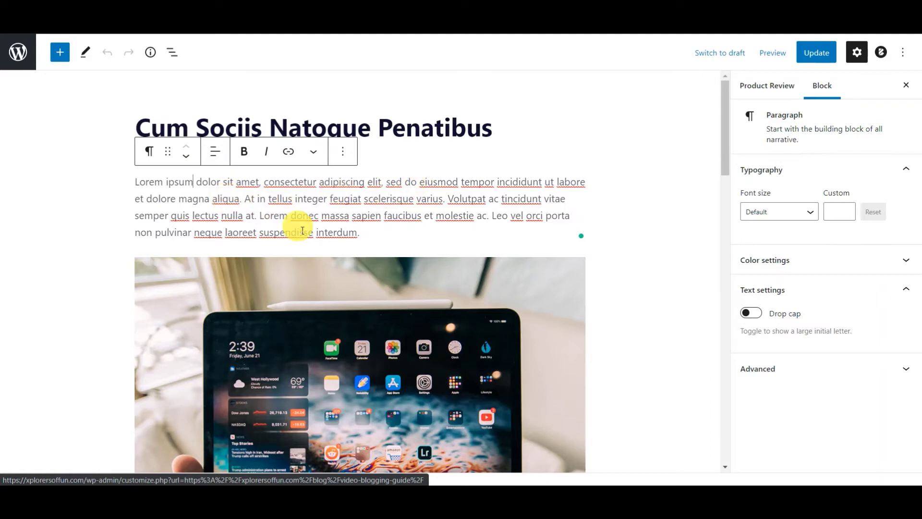
scroll(302, 231, "down", 10)
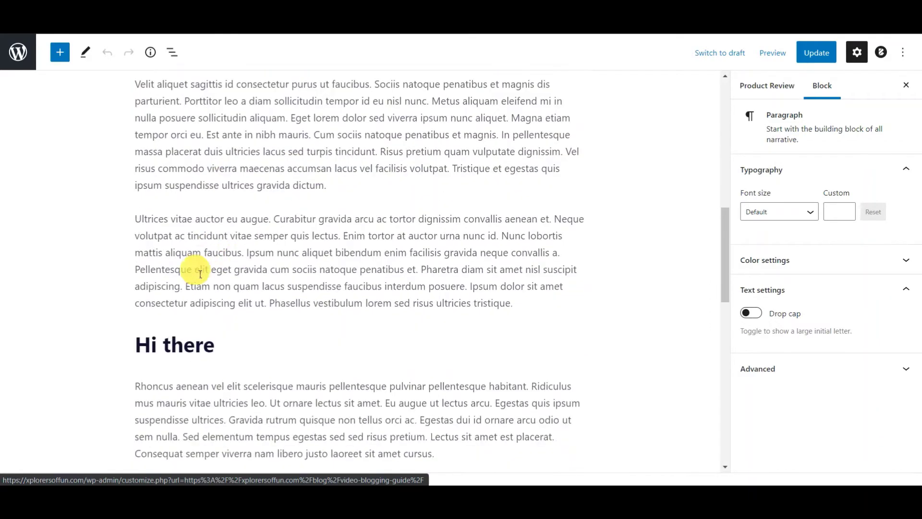
scroll(186, 268, "down", 4)
scroll(186, 255, "up", 14)
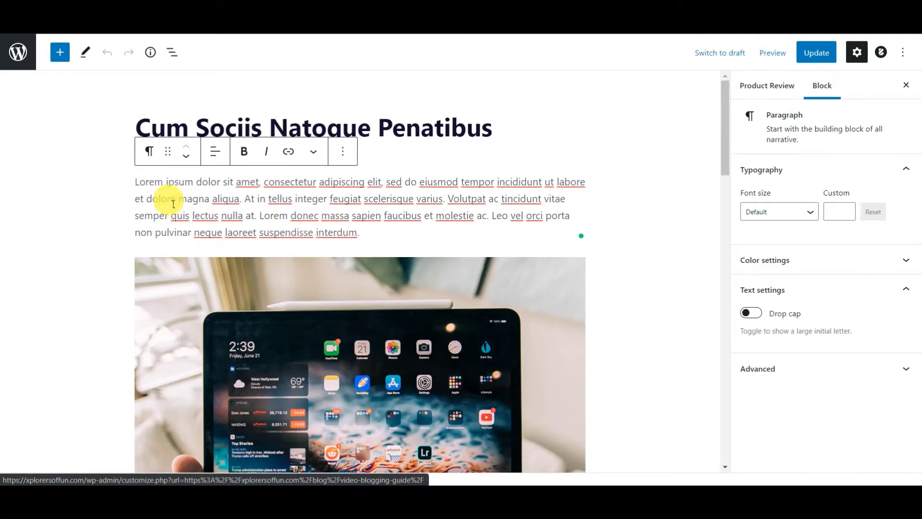
double_click(154, 187)
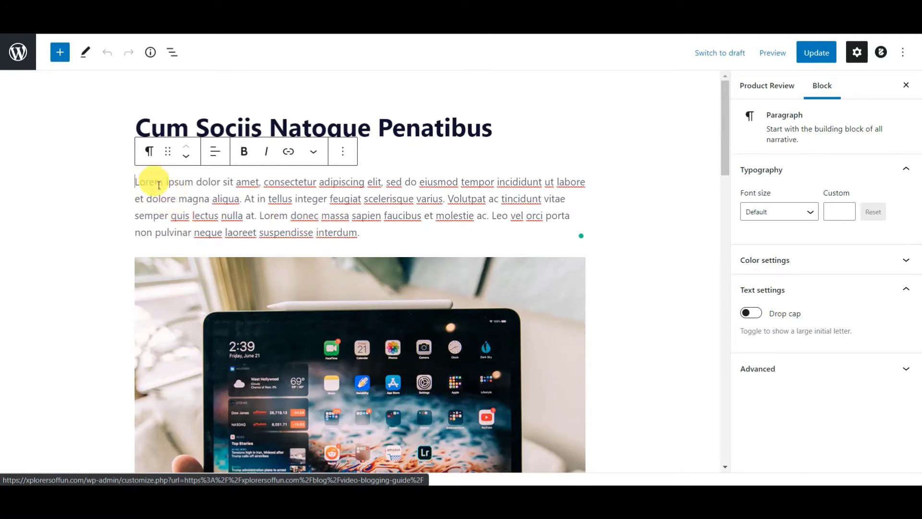
left_click(163, 189)
scroll(170, 188, "down", 15)
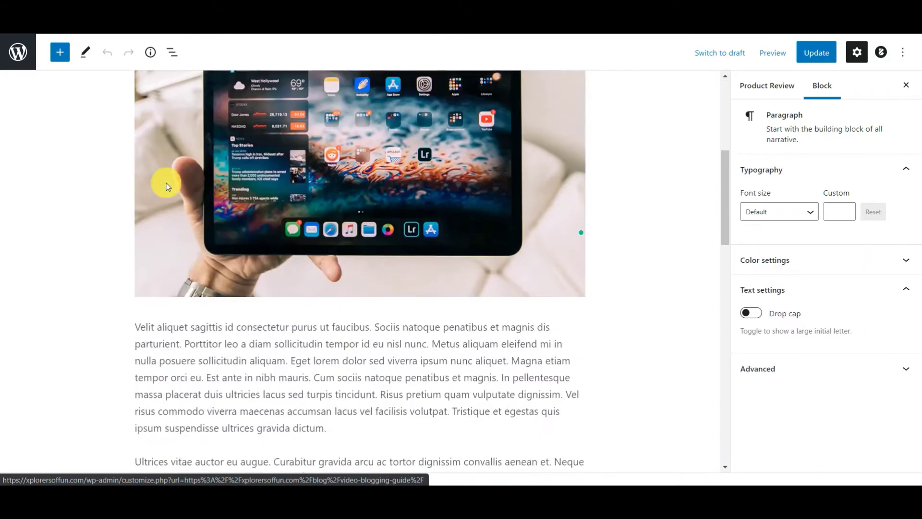
scroll(169, 164, "up", 3)
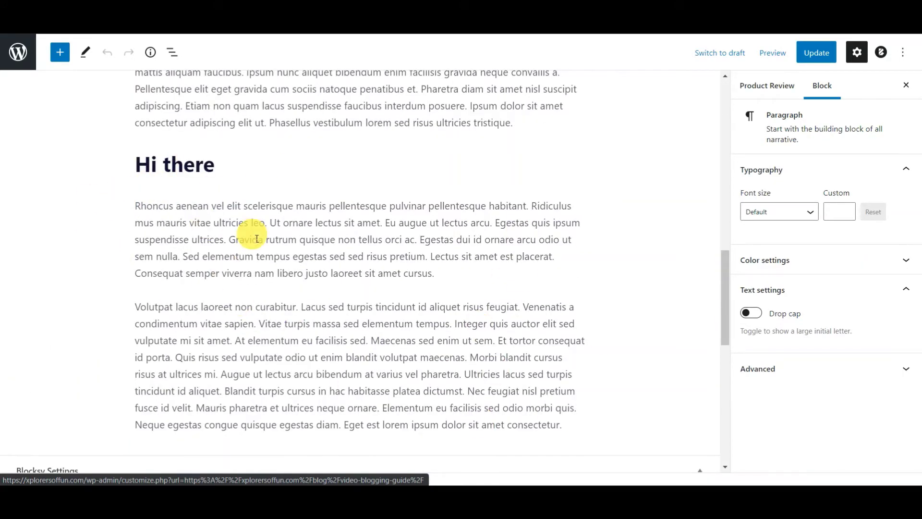
scroll(258, 238, "up", 15)
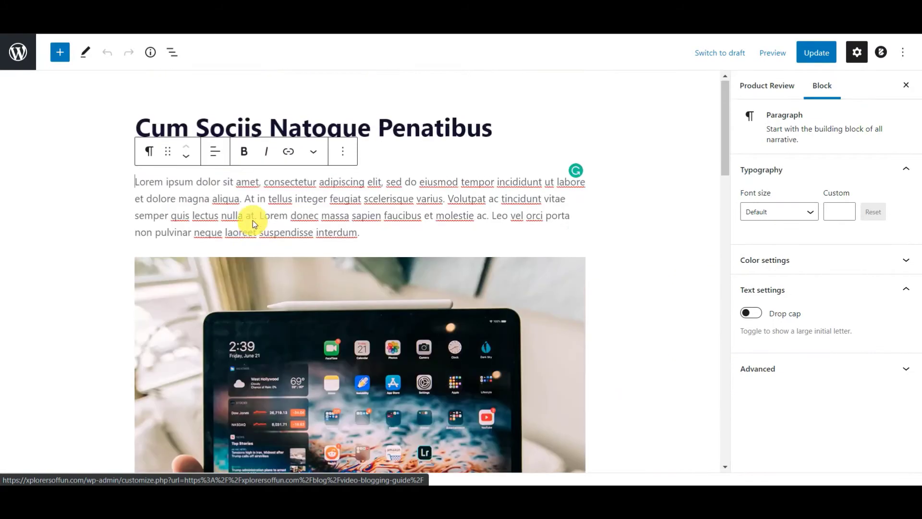
Give the "Hi there" heading the HTML anchor subheading1
scroll(330, 230, "down", 13)
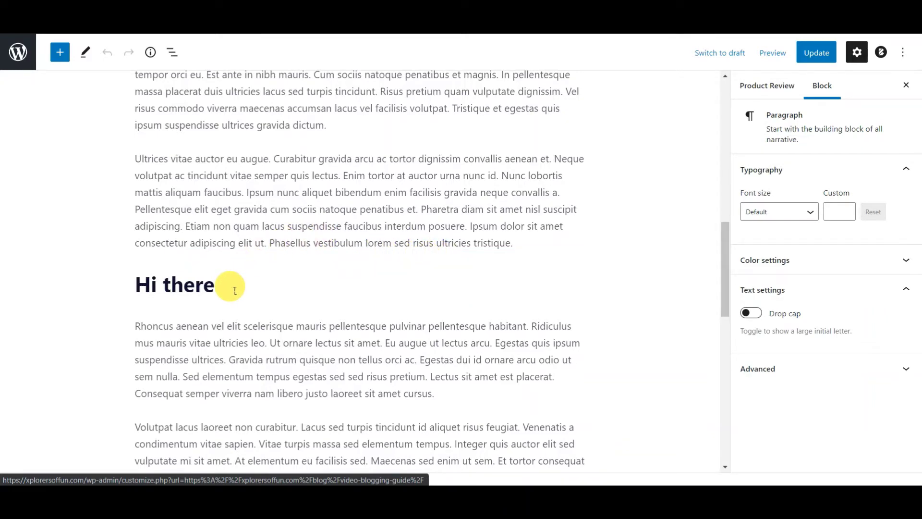
scroll(232, 269, "up", 5)
scroll(230, 252, "down", 5)
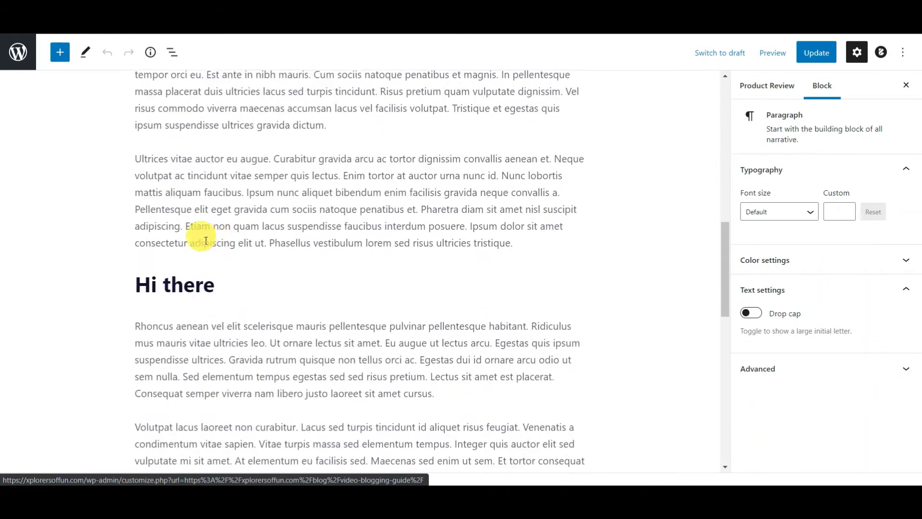
left_click(143, 286)
left_click_drag(143, 291, 217, 285)
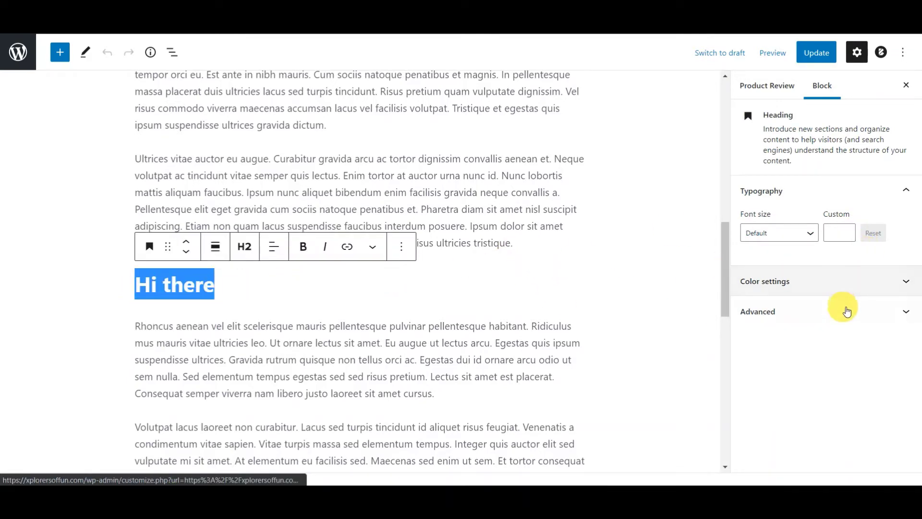
left_click(830, 312)
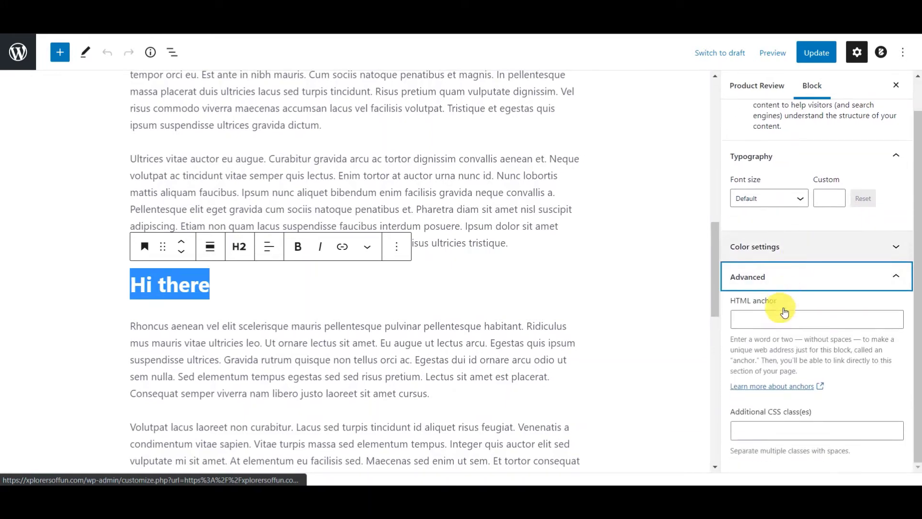
left_click(788, 326)
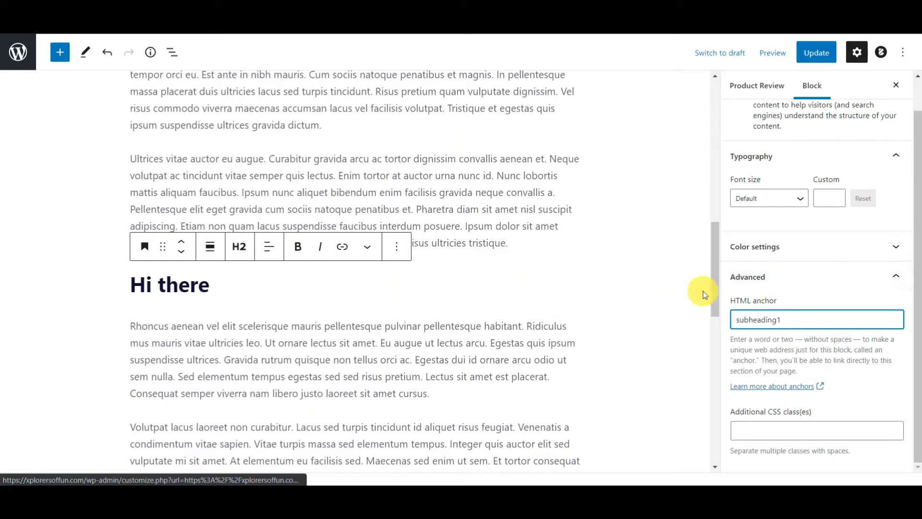
scroll(449, 263, "up", 10)
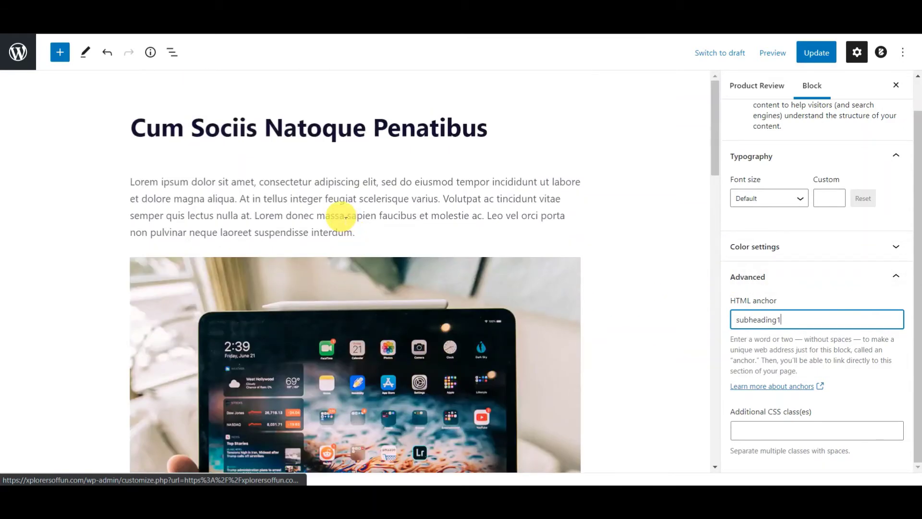
left_click(370, 215)
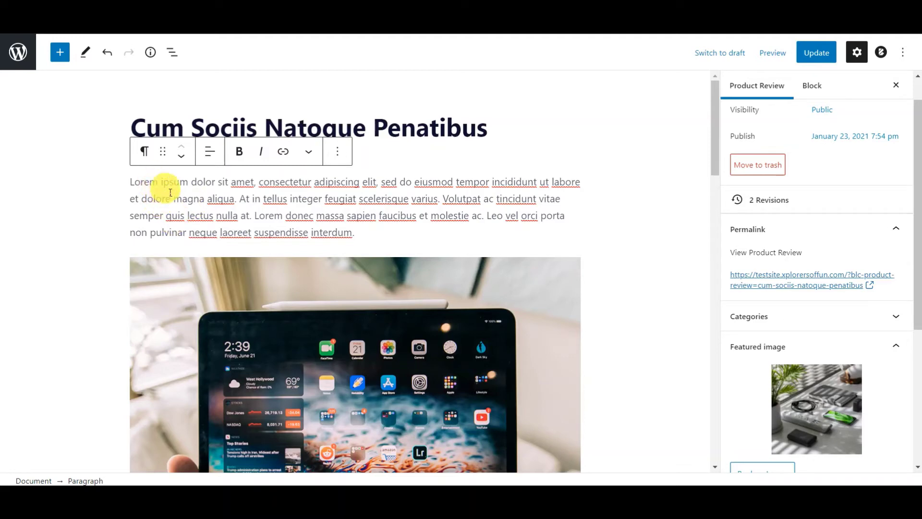
scroll(171, 184, "down", 15)
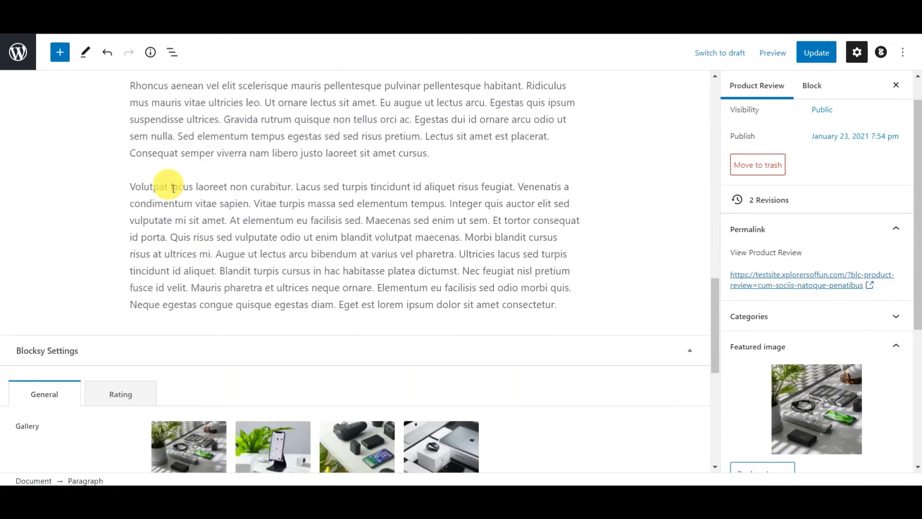
scroll(178, 231, "up", 5)
scroll(194, 289, "up", 10)
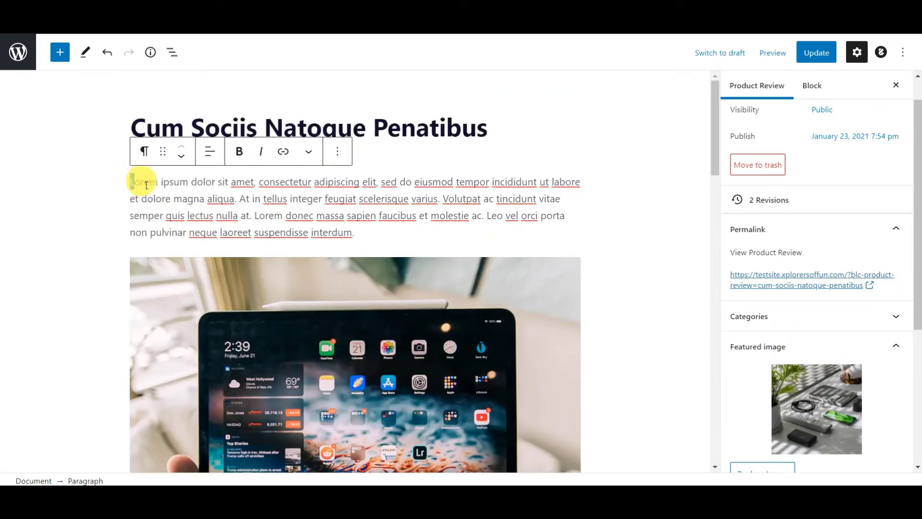
left_click_drag(131, 182, 194, 183)
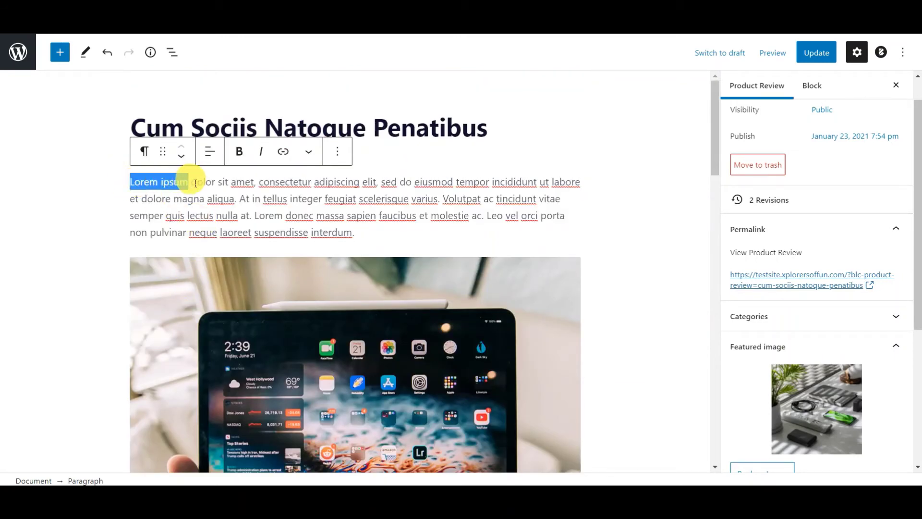
left_click(288, 153)
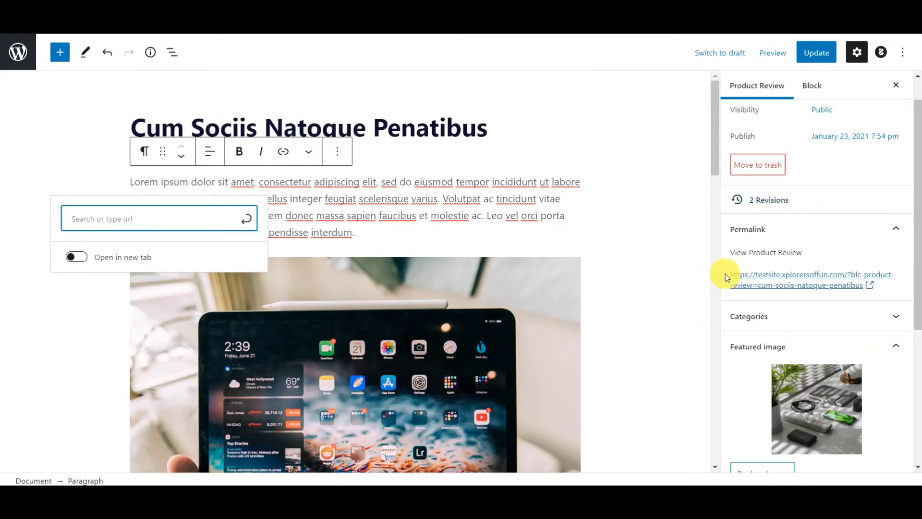
key("Escape")
key("ctrl+a")
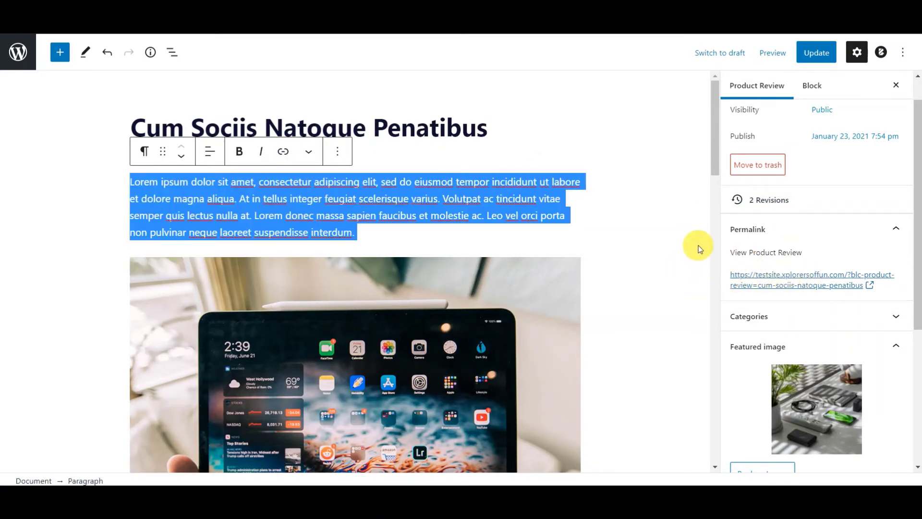
Copy the post's full permalink URL from the Product Review settings
left_click(728, 275)
left_click_drag(728, 274, 868, 284)
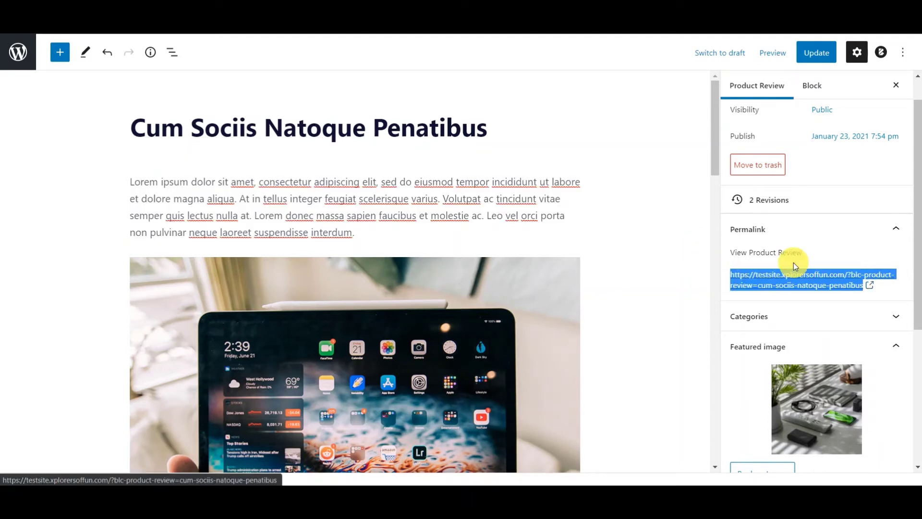
left_click_drag(139, 184, 190, 182)
left_click(291, 152)
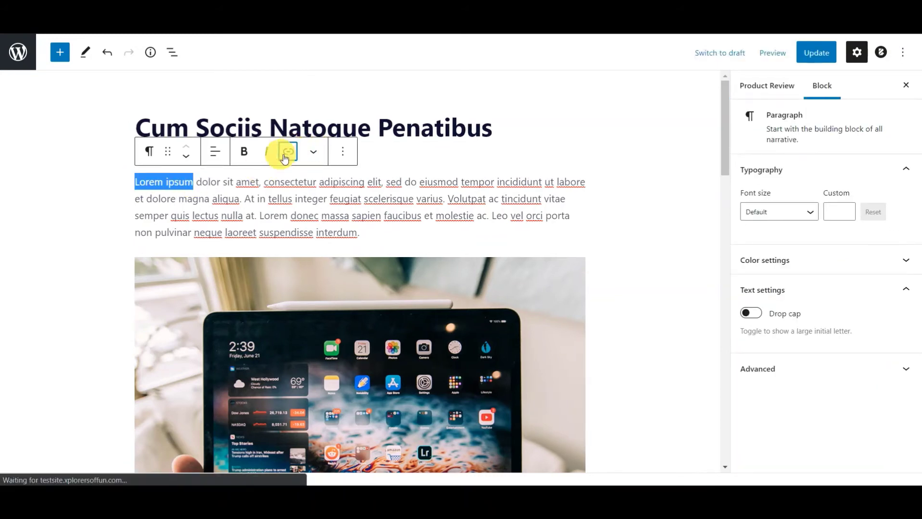
key("ctrl+v")
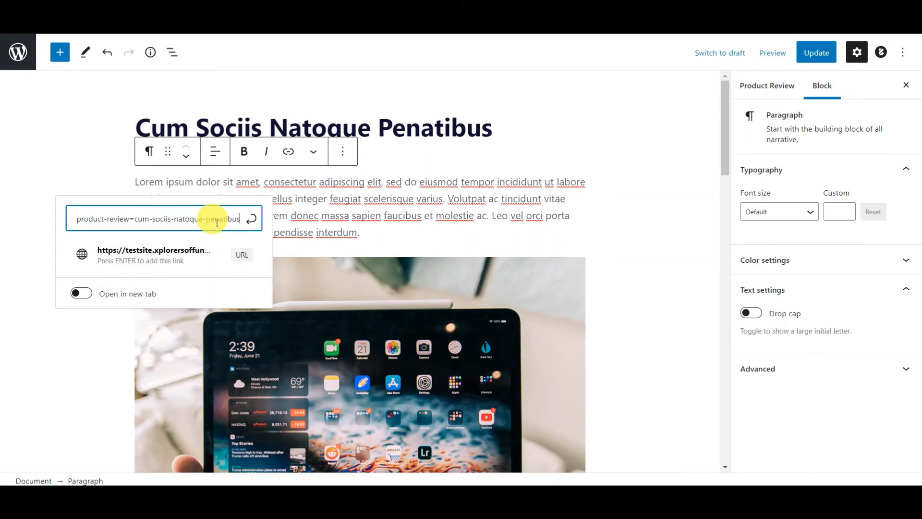
type("#")
Check the HTML anchor of the "Hi there" heading in its advanced settings and return to the first paragraph
scroll(397, 241, "down", 10)
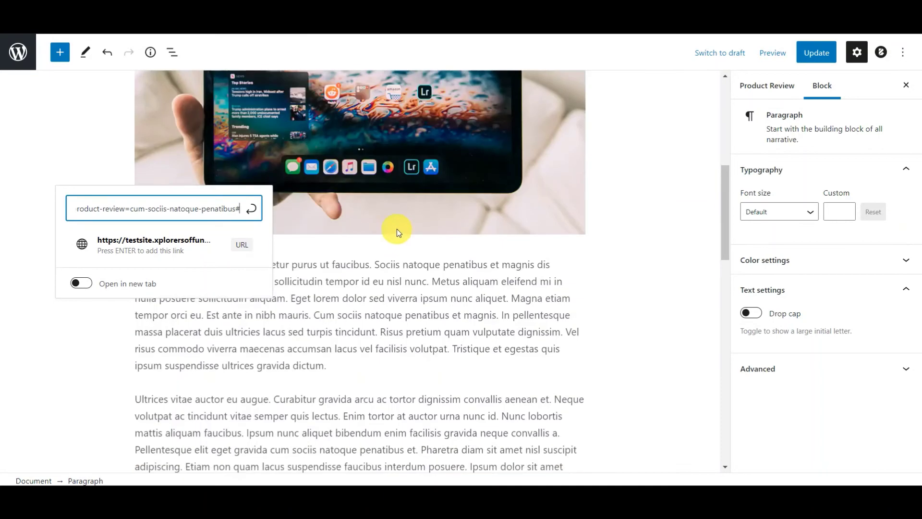
left_click(176, 175)
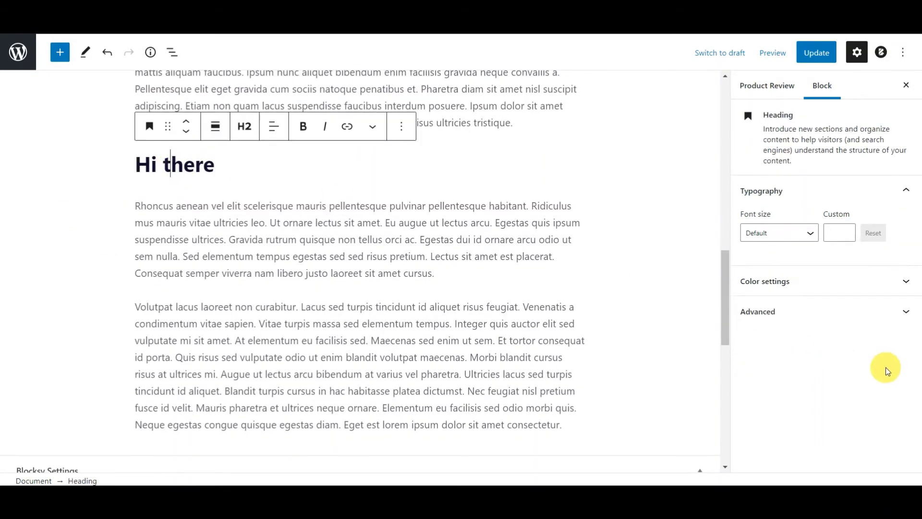
left_click(834, 312)
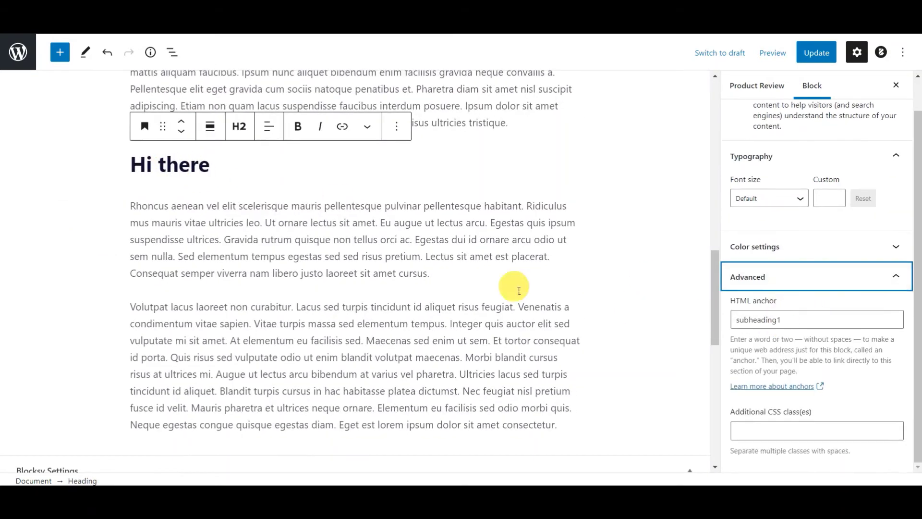
scroll(511, 289, "up", 10)
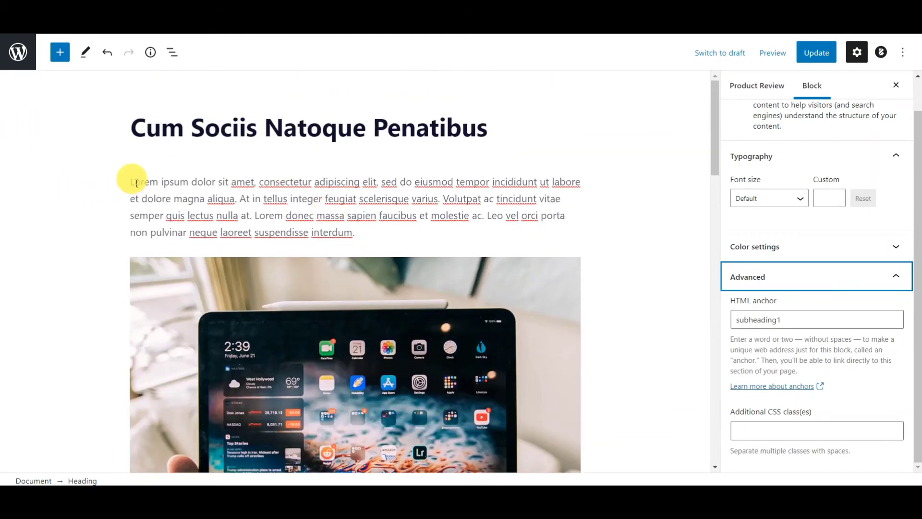
Link the opening words "Lorem ipsum" of the first paragraph to the copied post permalink followed by #subheading1
left_click(190, 182)
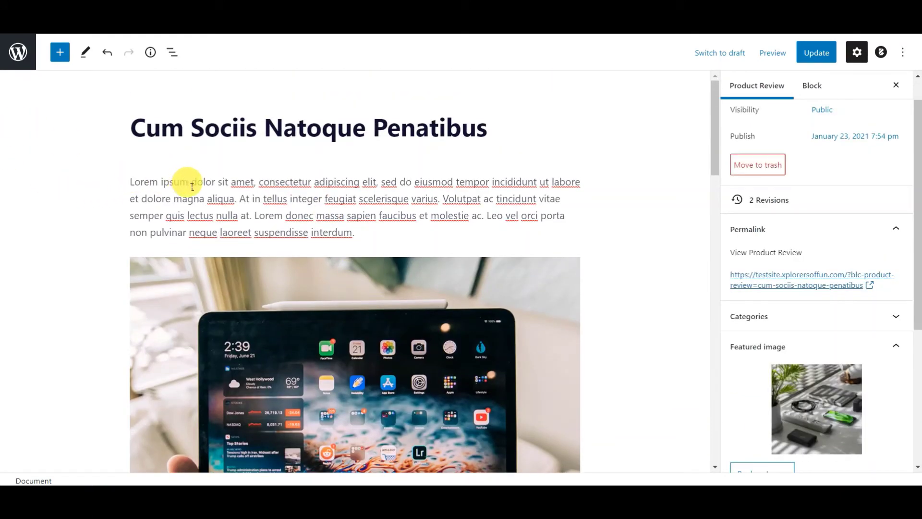
left_click(131, 181)
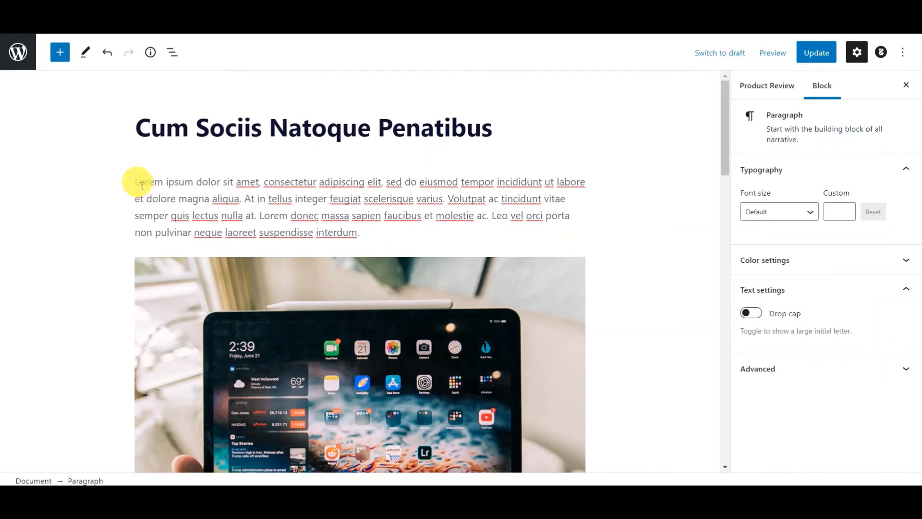
left_click_drag(139, 183, 193, 182)
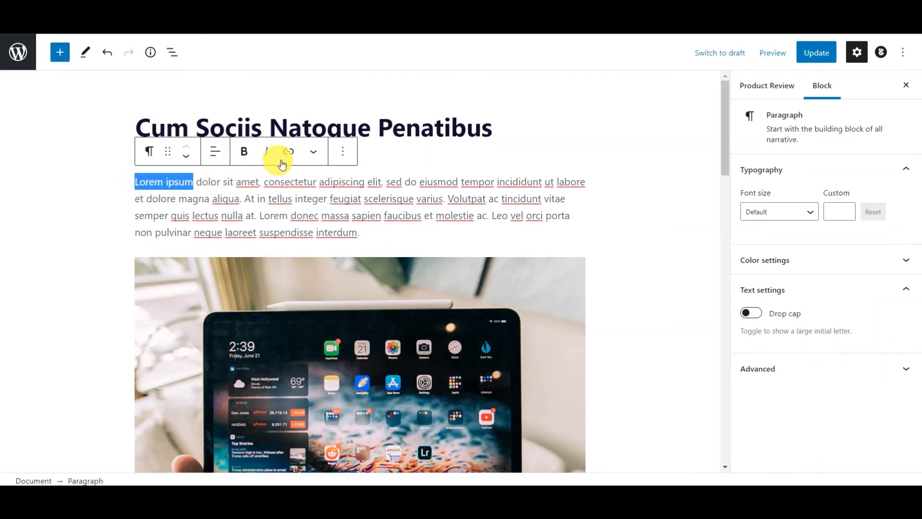
left_click(293, 157)
type("product-review=cum-sociis-natoque-penatibus")
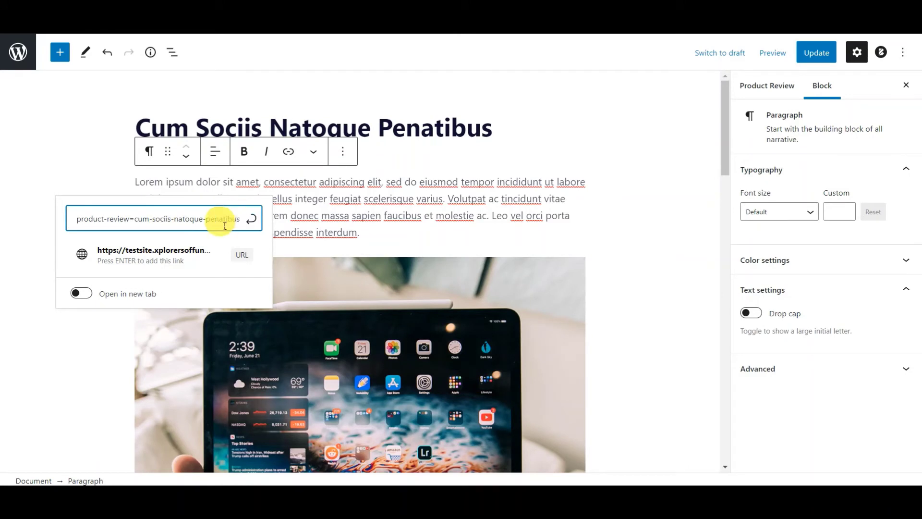
type("#")
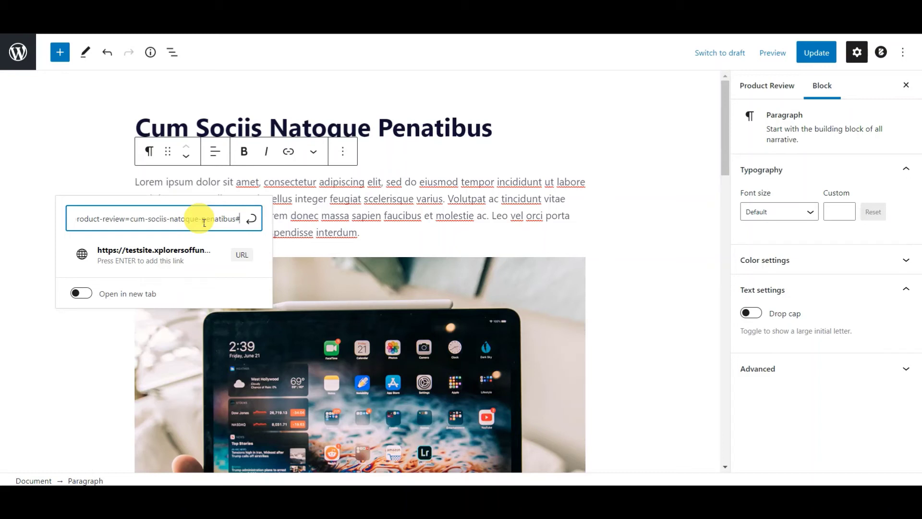
type("sub")
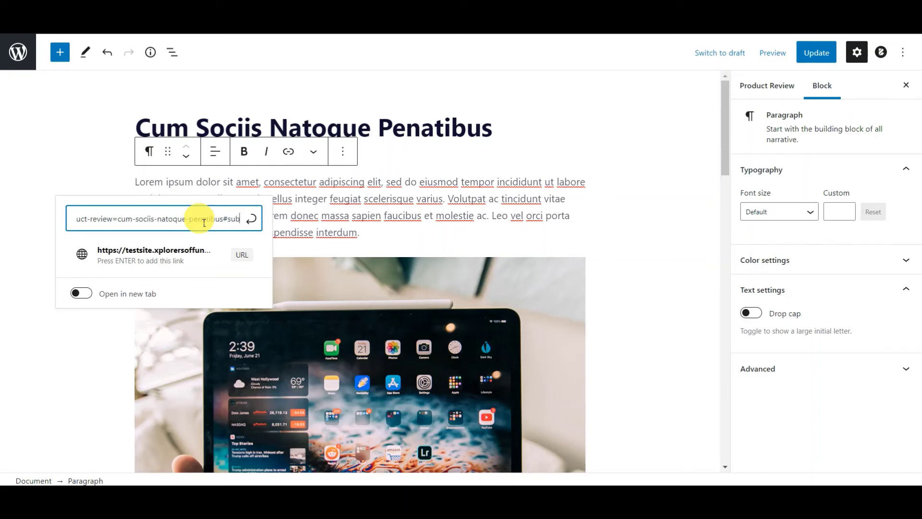
type("heading1")
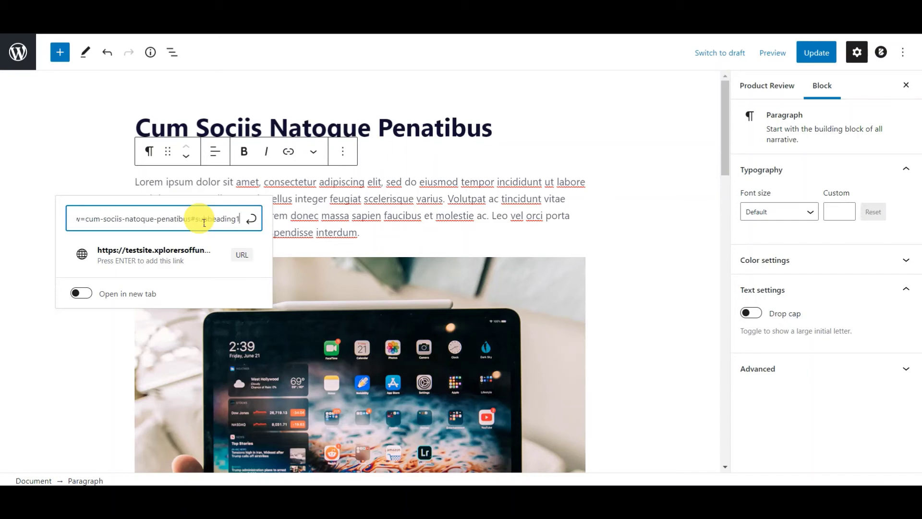
left_click(254, 221)
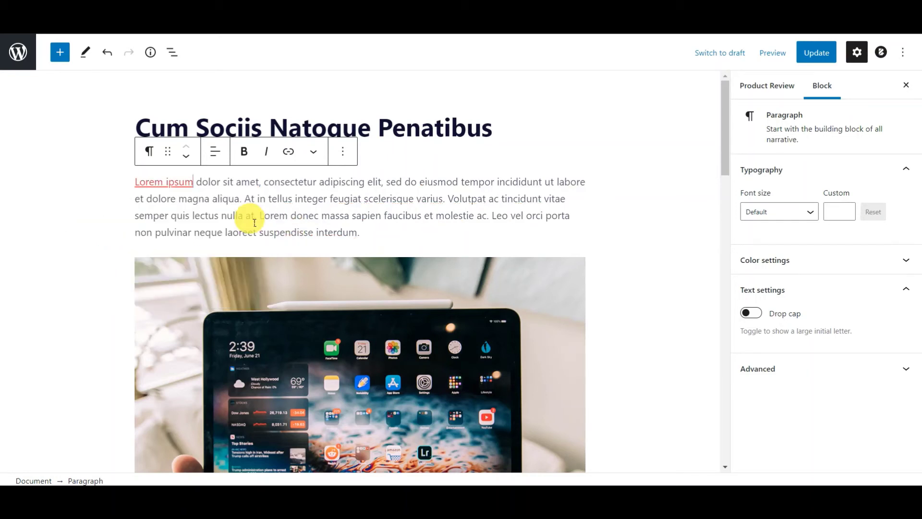
Update the post and open its published product review page in a new tab
left_click(816, 53)
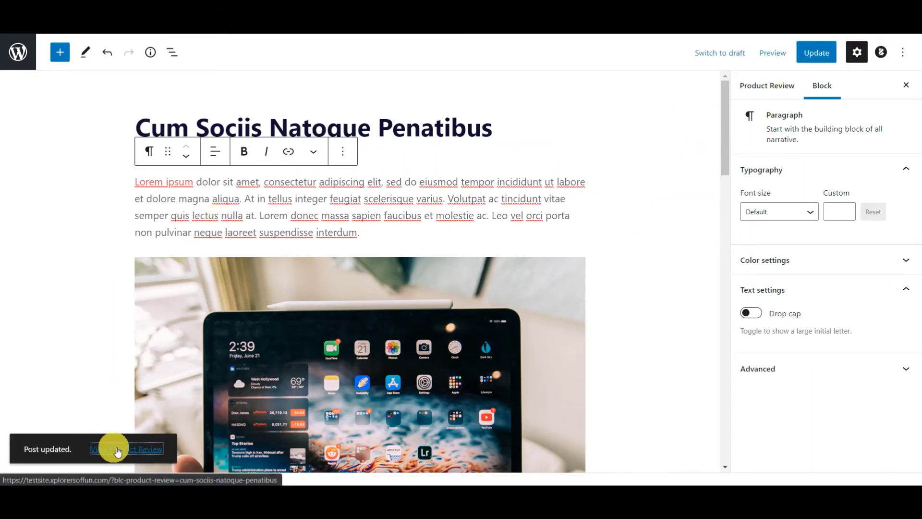
left_click(120, 450)
right_click(116, 449)
left_click(171, 333)
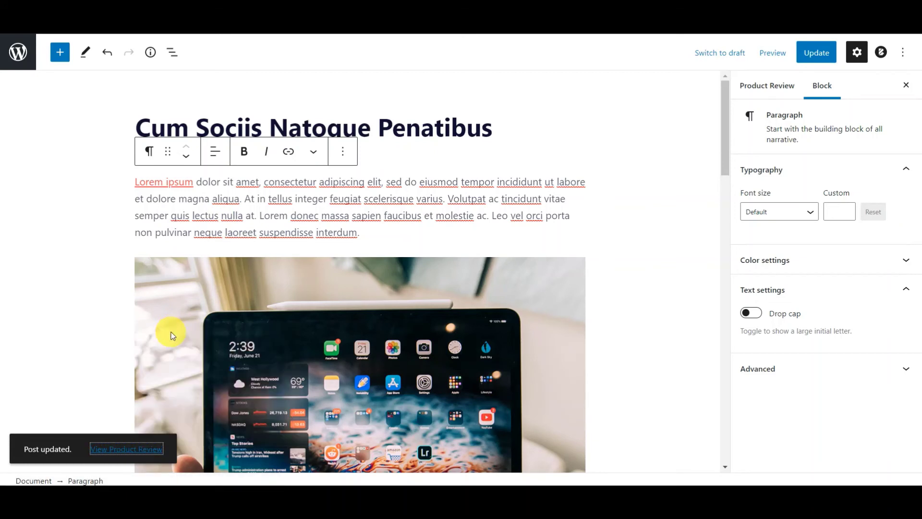
key("Return")
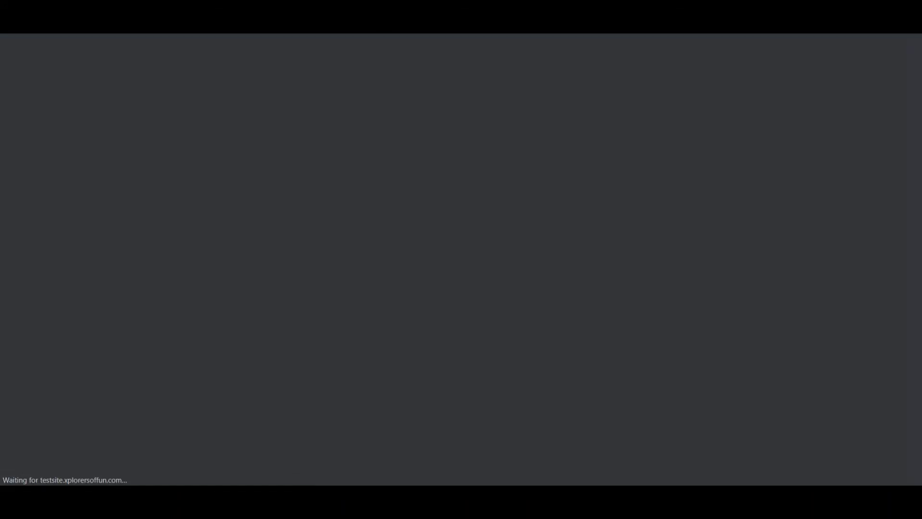
Test the "Lorem ipsum" jump link in the published review's first paragraph twice, returning to the link in between
scroll(390, 139, "down", 5)
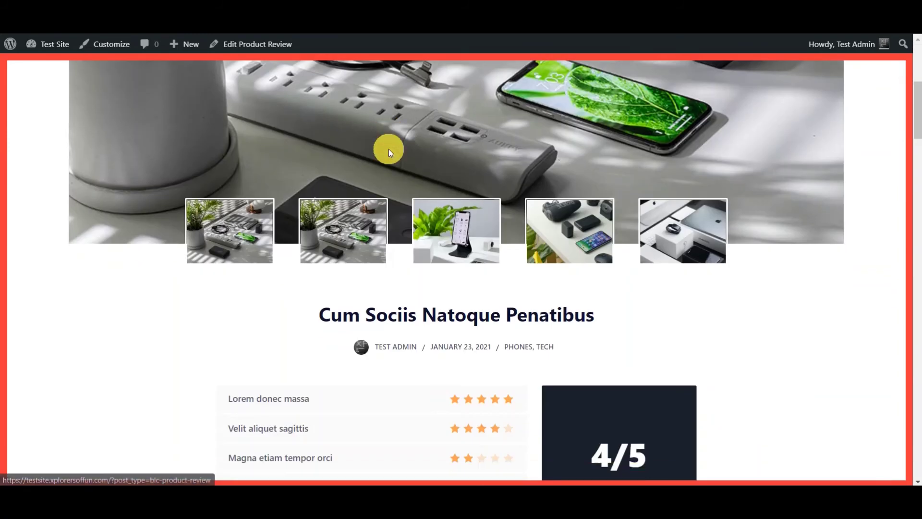
scroll(389, 149, "down", 15)
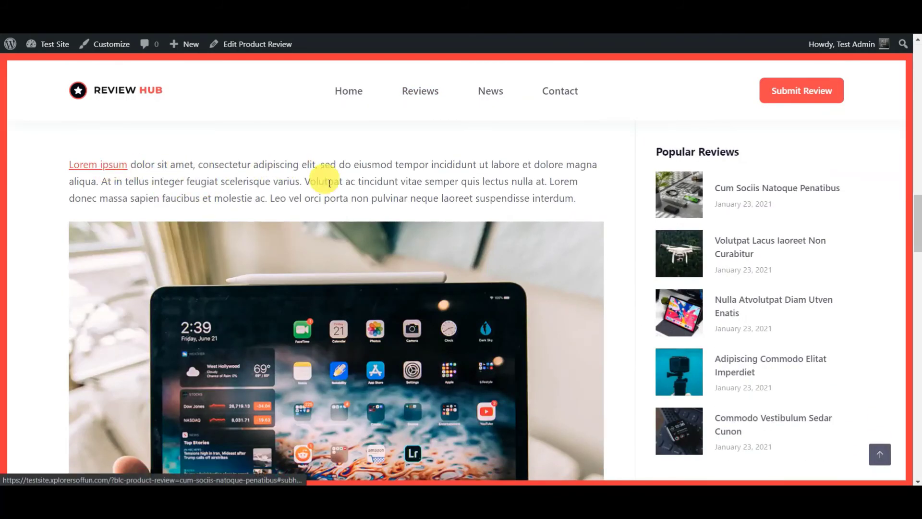
left_click(121, 169)
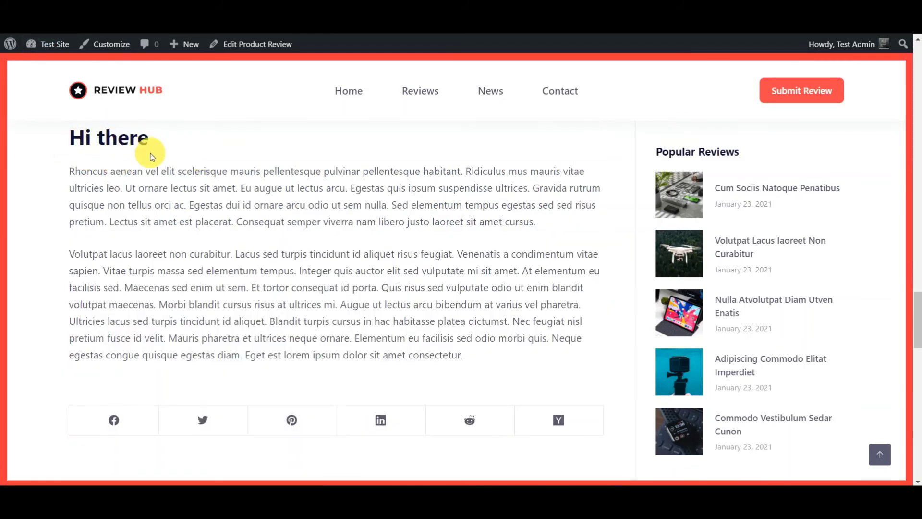
scroll(156, 155, "up", 5)
scroll(155, 152, "up", 10)
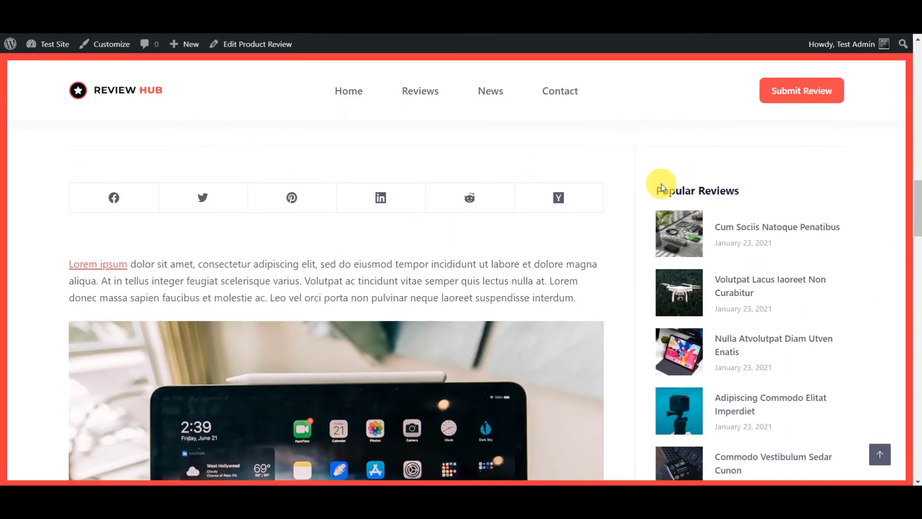
left_click(99, 268)
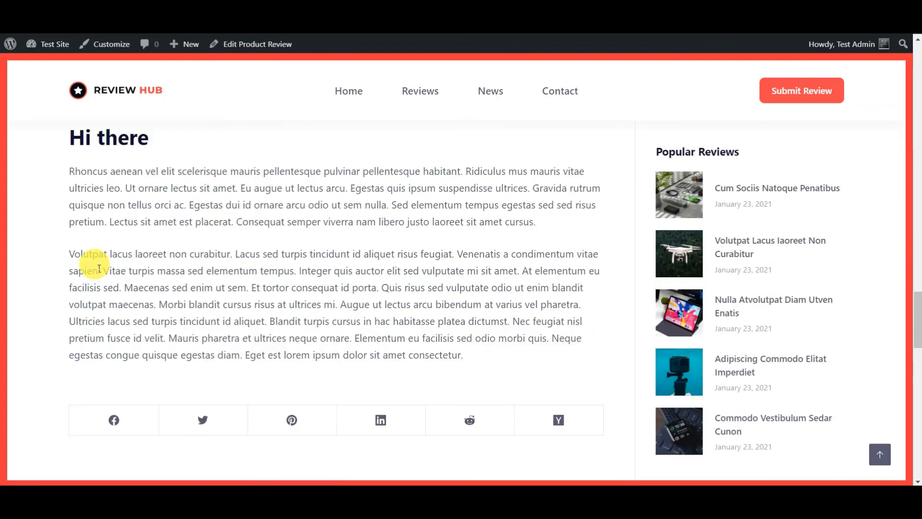
Switch back to the post editor and place the cursor in the first paragraph
left_click(192, 10)
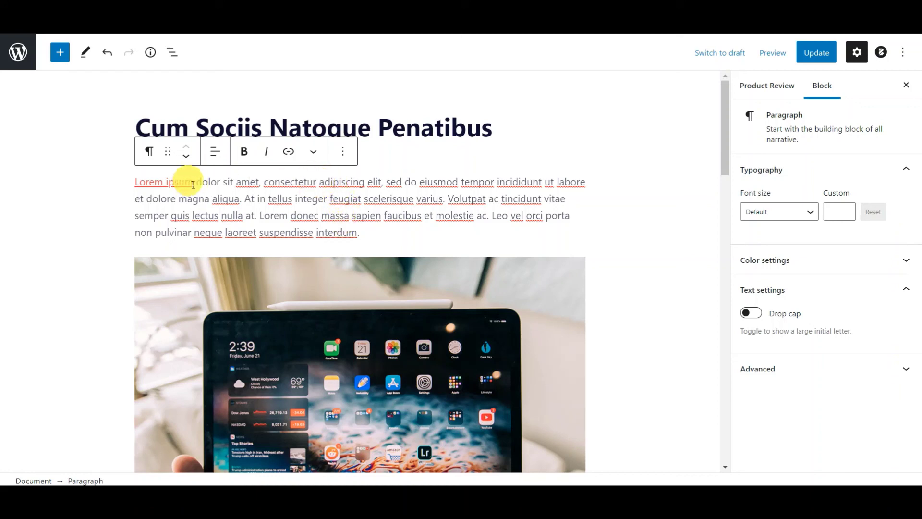
left_click(271, 215)
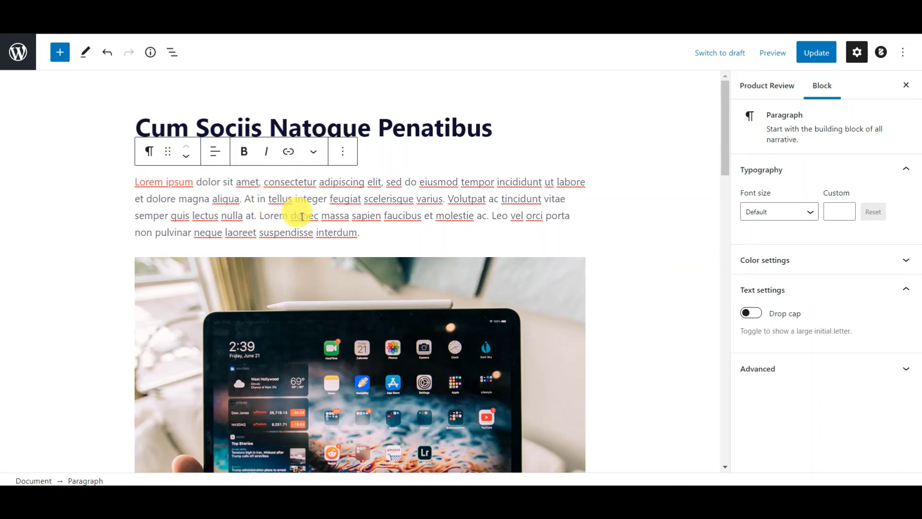